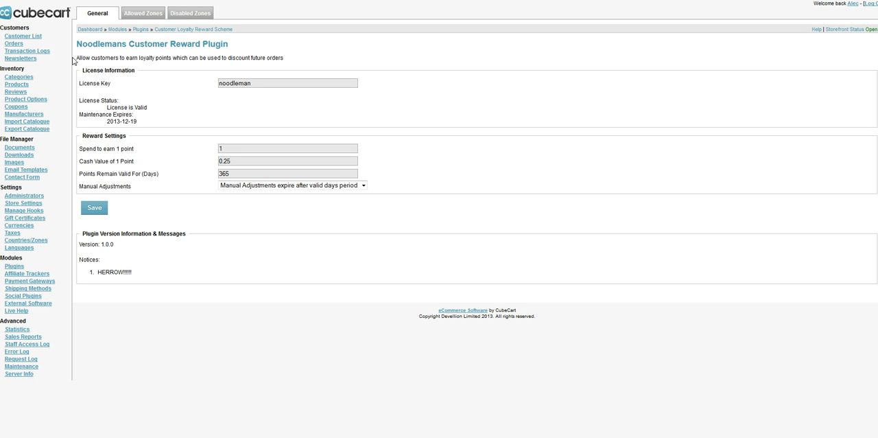
# - Examine the reward plugin's license key, spend per point, cash value per point and points validity period
pyautogui.moveTo(253, 82); pyautogui.dragTo(172, 90)
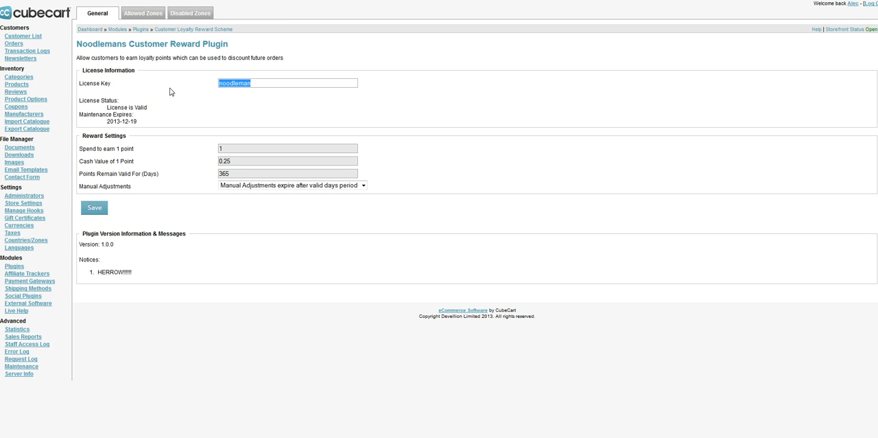
pyautogui.moveTo(129, 141); pyautogui.dragTo(149, 148)
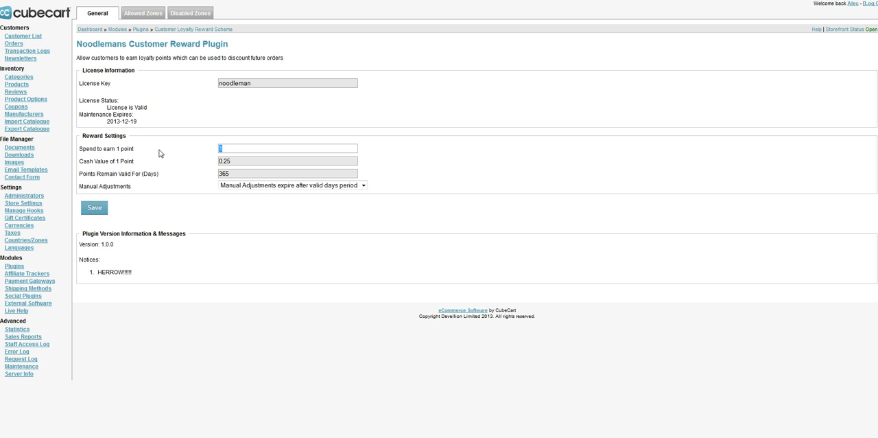
pyautogui.moveTo(134, 162); pyautogui.dragTo(84, 165)
pyautogui.click(222, 147)
pyautogui.click(233, 163)
pyautogui.moveTo(233, 162); pyautogui.dragTo(192, 167)
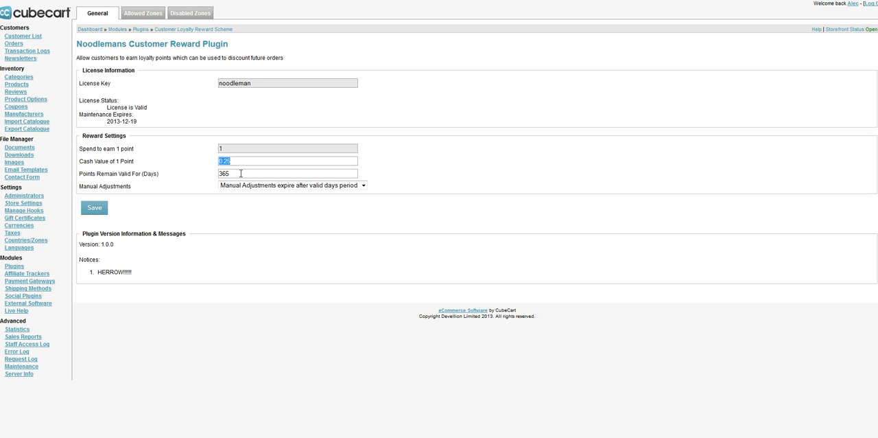
pyautogui.moveTo(236, 174); pyautogui.dragTo(204, 177)
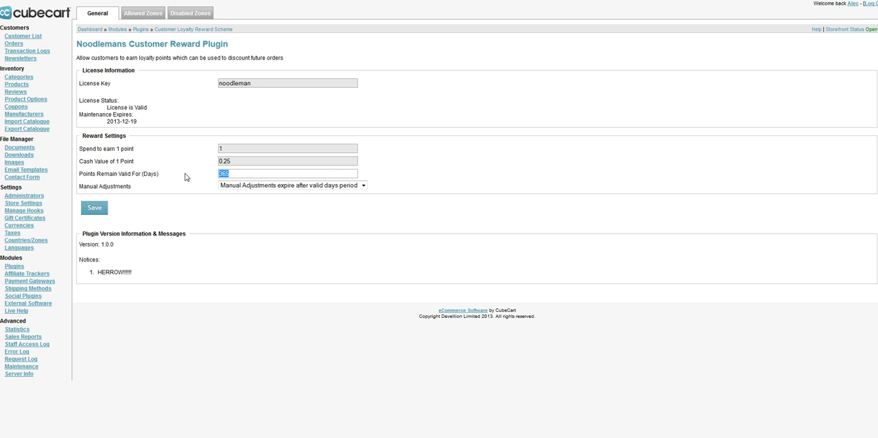
pyautogui.click(257, 215)
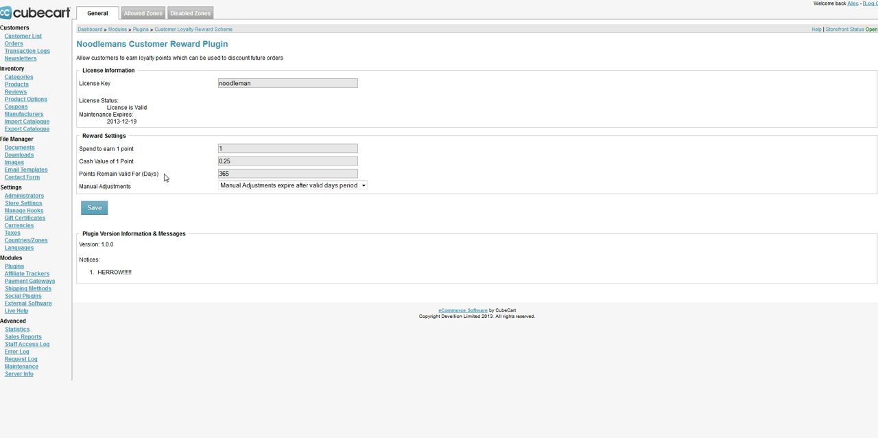
# - Examine the expiry options available for manual adjustments in the reward settings
pyautogui.moveTo(143, 187); pyautogui.dragTo(83, 190)
pyautogui.click(298, 186)
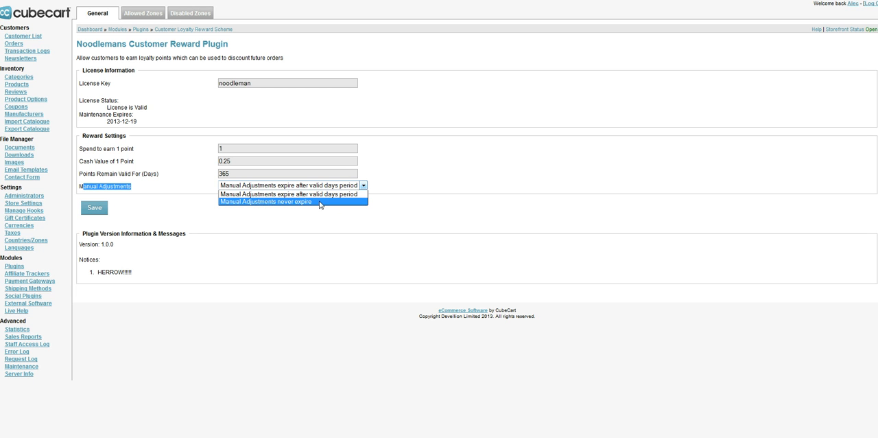
pyautogui.click(517, 145)
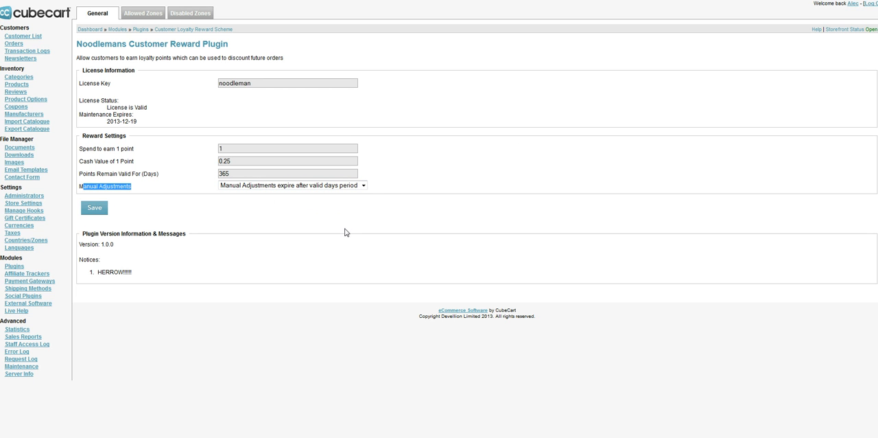
pyautogui.click(427, 120)
# - Open the reward points of the most recently registered customer from the customer list
pyautogui.click(36, 38)
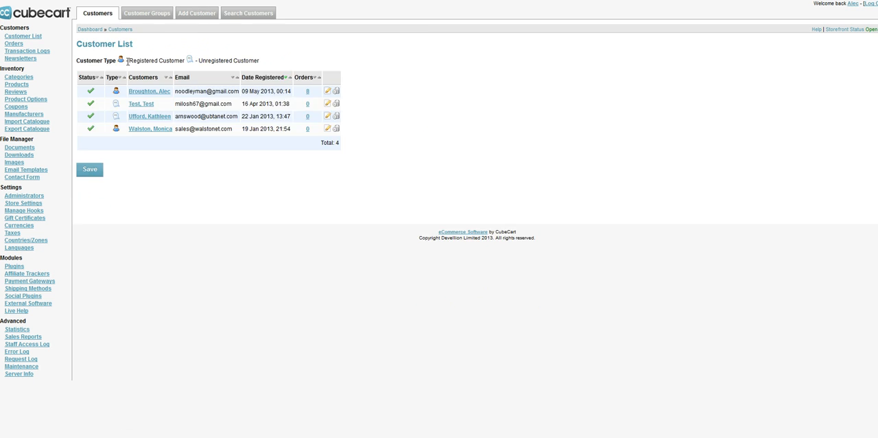
pyautogui.click(158, 92)
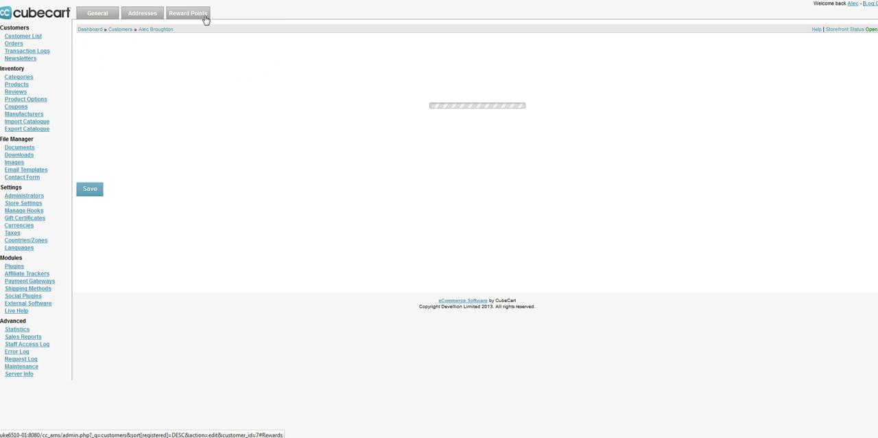
pyautogui.click(202, 16)
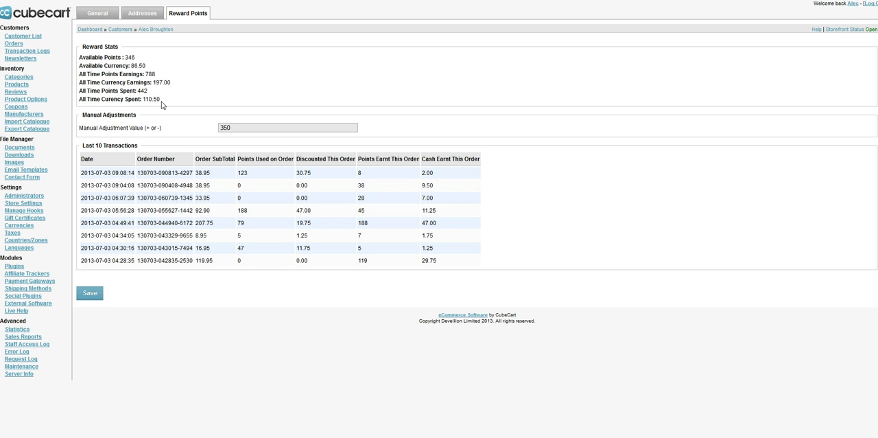
# - Examine the customer's available, all-time earned and spent points and currency, along with the manual adjustment setting
pyautogui.moveTo(165, 101); pyautogui.dragTo(86, 57)
pyautogui.click(87, 59)
pyautogui.moveTo(79, 57); pyautogui.dragTo(128, 66)
pyautogui.click(157, 69)
pyautogui.moveTo(159, 71); pyautogui.dragTo(79, 68)
pyautogui.click(137, 66)
pyautogui.moveTo(126, 57); pyautogui.dragTo(163, 67)
pyautogui.click(137, 64)
pyautogui.click(156, 79)
pyautogui.doubleClick(150, 74)
pyautogui.moveTo(145, 74); pyautogui.dragTo(162, 75)
pyautogui.moveTo(153, 82); pyautogui.dragTo(186, 83)
pyautogui.click(160, 96)
pyautogui.moveTo(136, 91)
pyautogui.mouseDown()
pyautogui.moveTo(159, 95)
pyautogui.moveTo(145, 75)
pyautogui.moveTo(157, 92)
pyautogui.moveTo(137, 91)
pyautogui.mouseUp()
pyautogui.click(160, 95)
pyautogui.moveTo(143, 99); pyautogui.dragTo(156, 99)
pyautogui.click(165, 101)
pyautogui.moveTo(83, 115); pyautogui.dragTo(136, 118)
pyautogui.click(136, 118)
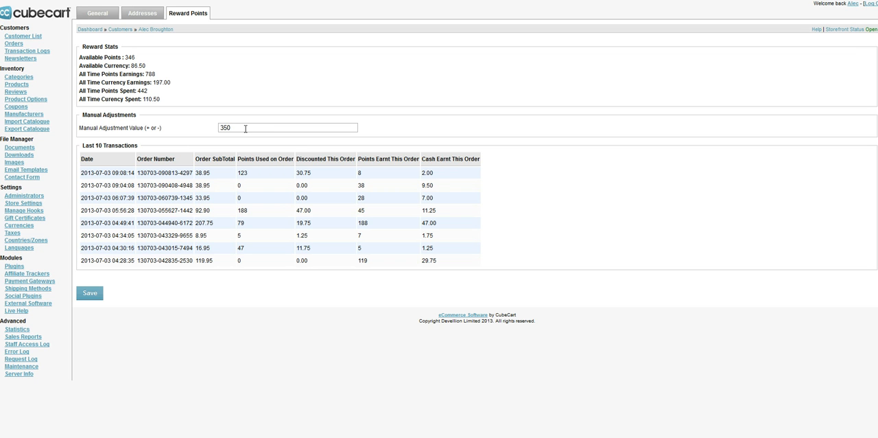
# - Examine the latest entry in the customer's last 10 transactions, including points used, discount, points earned and cash earned
pyautogui.moveTo(84, 146); pyautogui.dragTo(137, 145)
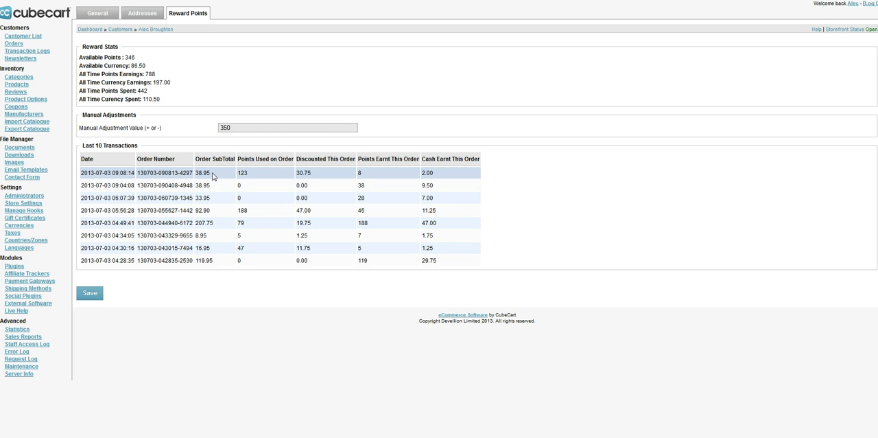
pyautogui.moveTo(237, 174); pyautogui.dragTo(255, 176)
pyautogui.moveTo(327, 175); pyautogui.dragTo(300, 172)
pyautogui.moveTo(373, 178); pyautogui.dragTo(355, 177)
pyautogui.moveTo(437, 174); pyautogui.dragTo(422, 176)
pyautogui.moveTo(366, 173); pyautogui.dragTo(353, 173)
pyautogui.click(526, 217)
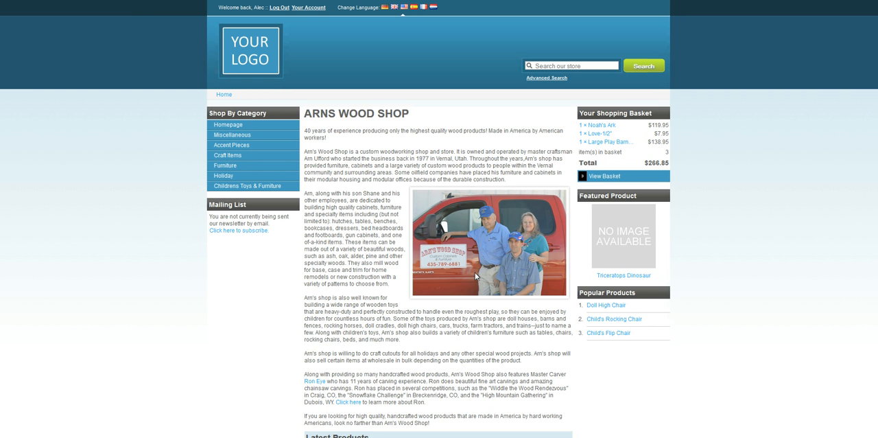
# - Switch to the storefront and empty the existing shopping basket
pyautogui.scroll(-3, 386, 319)
pyautogui.scroll(3, 385, 319)
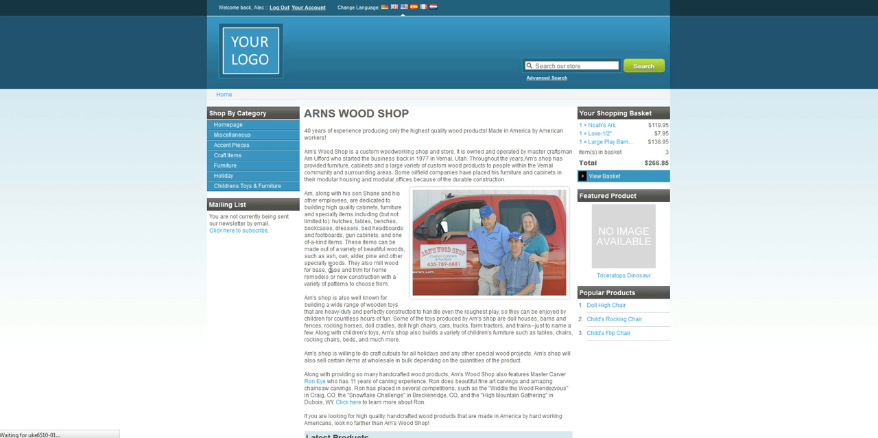
pyautogui.scroll(-4, 362, 327)
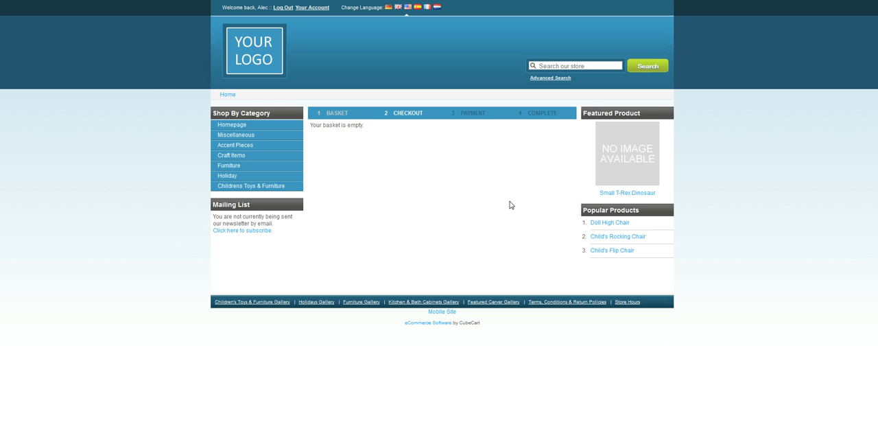
# - Add one Doll High Chair from the popular products to the basket and view the basket
pyautogui.click(612, 224)
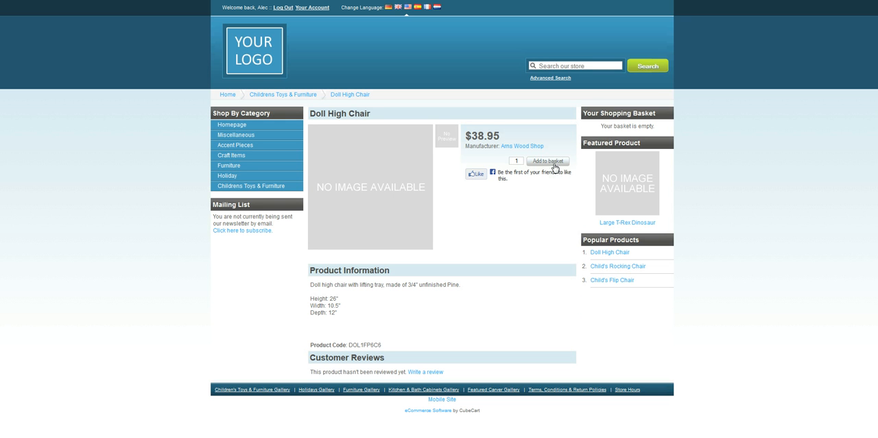
pyautogui.click(553, 164)
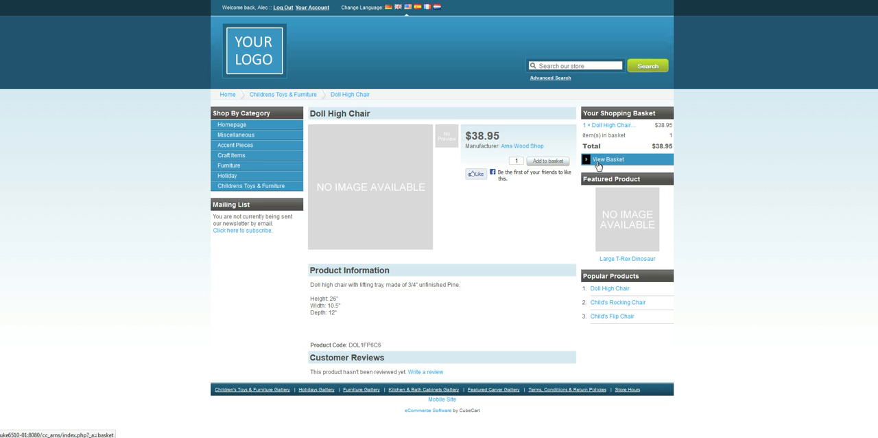
pyautogui.click(598, 164)
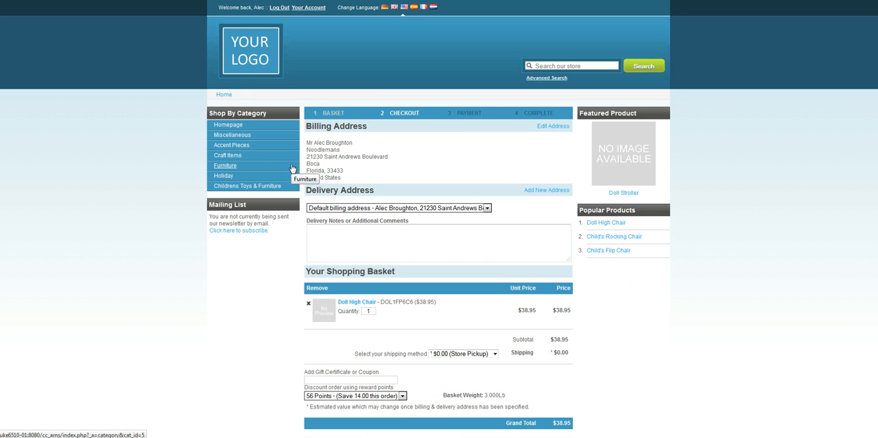
# - Examine the range of reward point discounts offered for the order, without choosing a different one
pyautogui.scroll(-2, 785, 243)
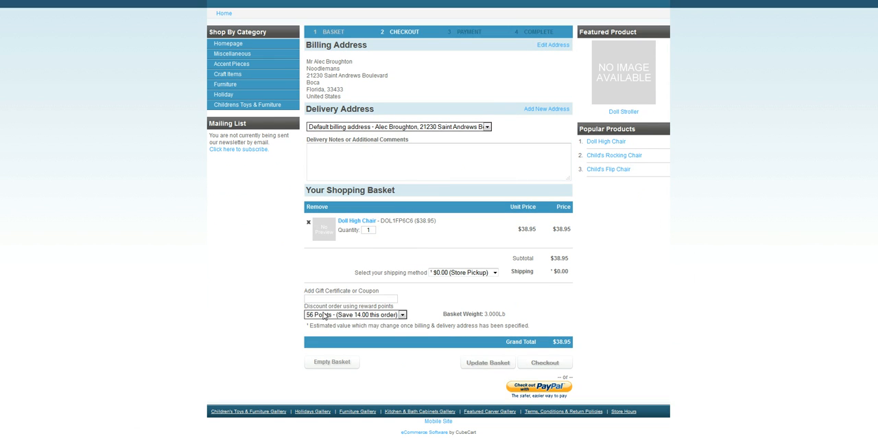
pyautogui.click(403, 314)
pyautogui.moveTo(405, 252); pyautogui.dragTo(410, 307)
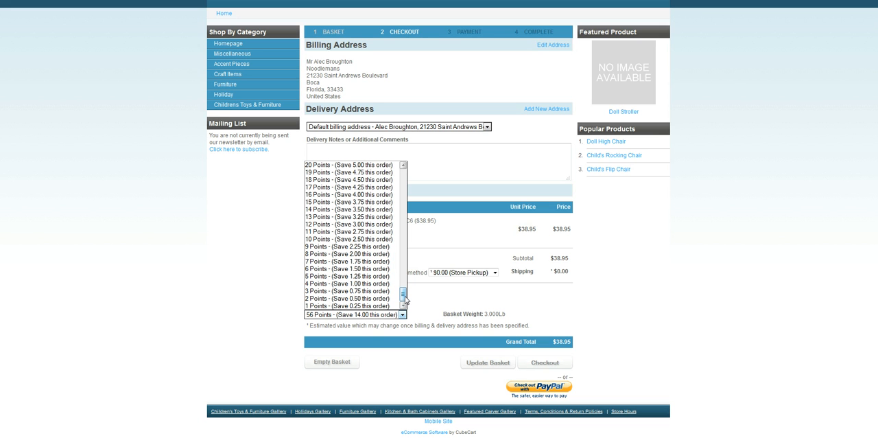
pyautogui.moveTo(405, 300); pyautogui.dragTo(410, 176)
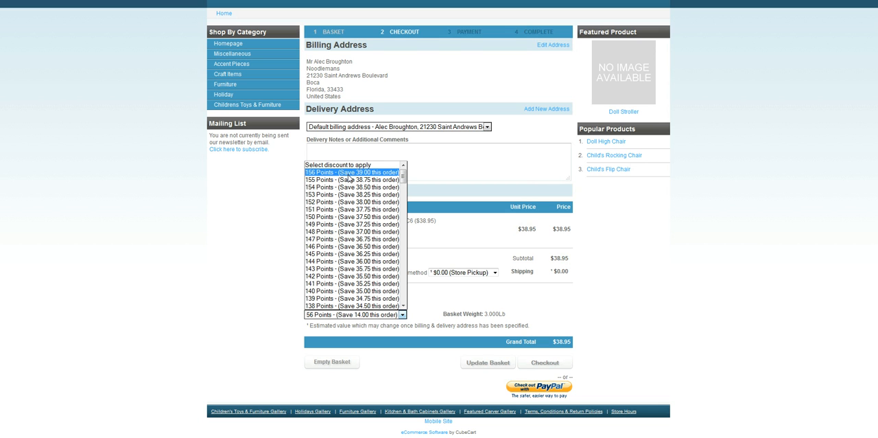
pyautogui.click(634, 247)
# - Set the Doll High Chair quantity to 10 and update the basket
pyautogui.moveTo(374, 230); pyautogui.dragTo(343, 240)
pyautogui.write('5')
pyautogui.press('BackSpace')
pyautogui.write('10')
pyautogui.click(494, 365)
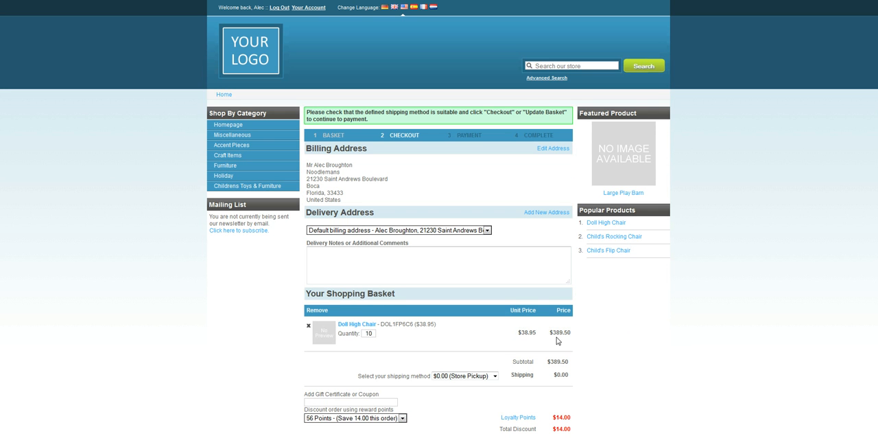
# - Apply the 346-point reward discount (Save 86.50) to the order and update the basket
pyautogui.scroll(-3, 559, 341)
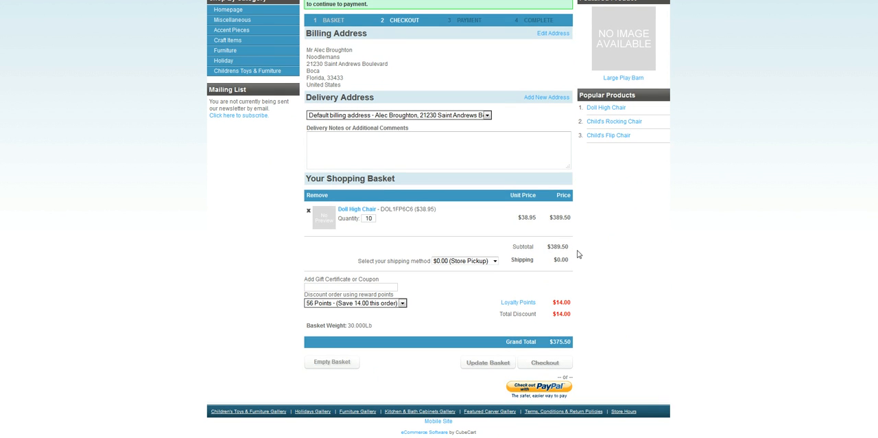
pyautogui.click(402, 302)
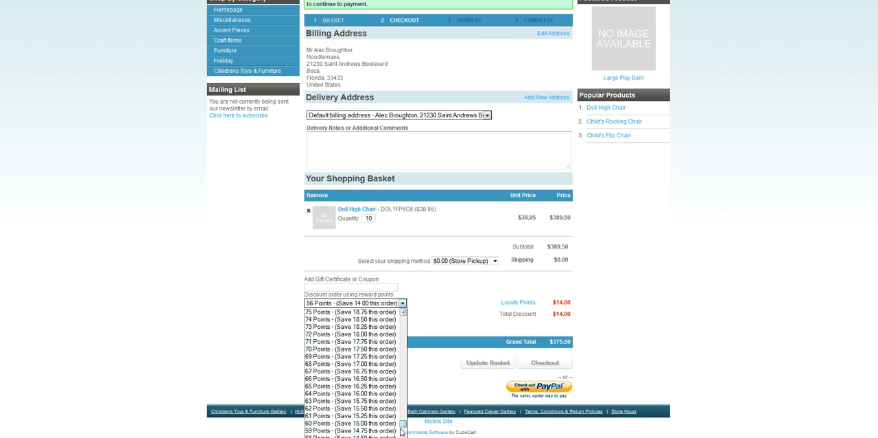
pyautogui.moveTo(403, 423); pyautogui.dragTo(414, 316)
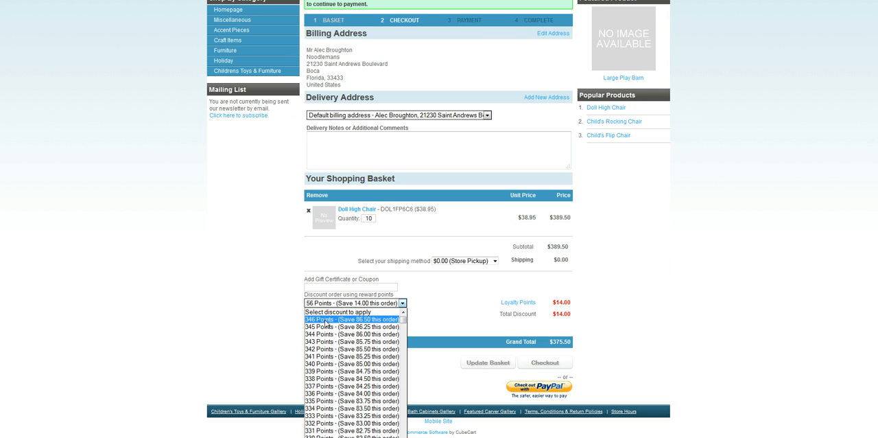
pyautogui.click(363, 321)
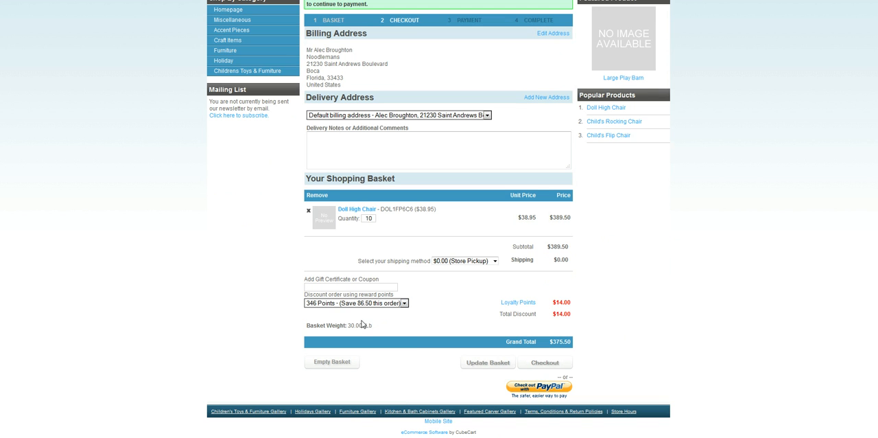
pyautogui.click(497, 366)
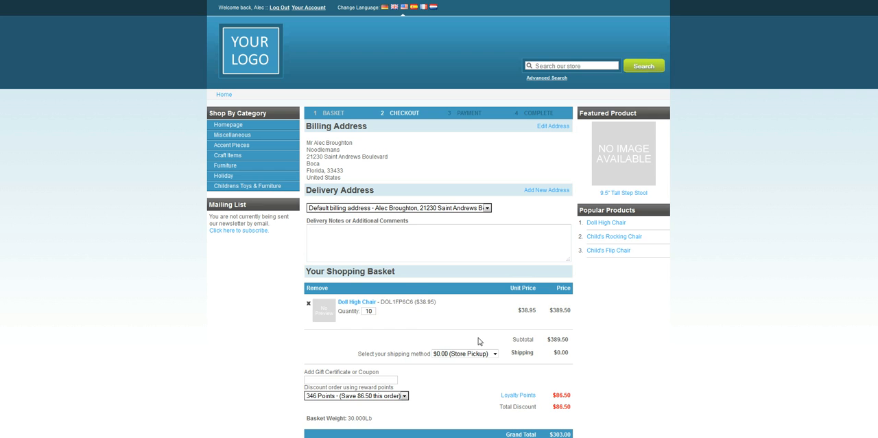
# - Review the loyalty points discount, subtotal and grand total of the basket, and proceed to checkout
pyautogui.scroll(-3, 481, 341)
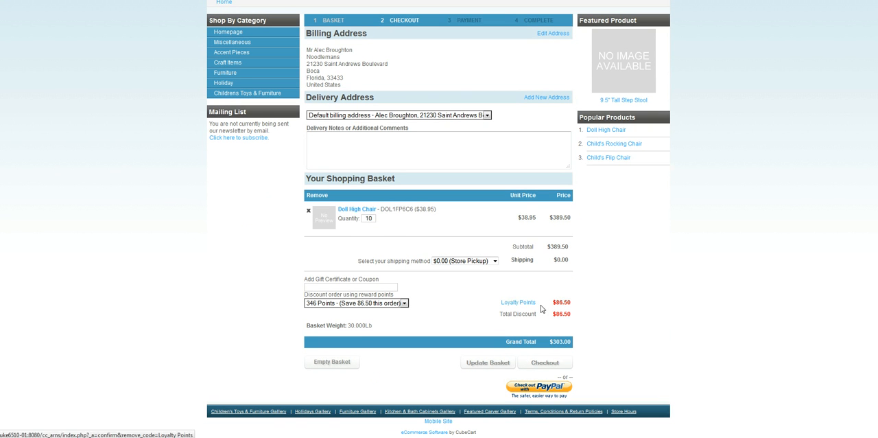
pyautogui.moveTo(574, 305)
pyautogui.mouseDown()
pyautogui.moveTo(554, 304)
pyautogui.moveTo(584, 306)
pyautogui.mouseUp()
pyautogui.click(565, 304)
pyautogui.click(585, 306)
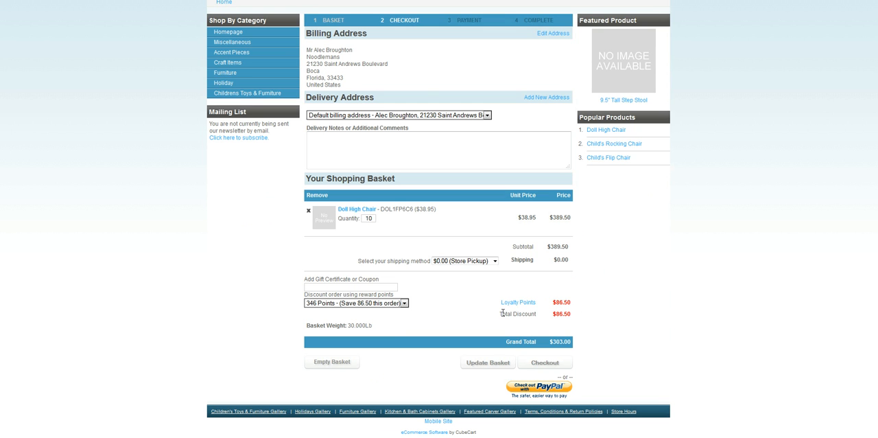
pyautogui.moveTo(506, 313); pyautogui.dragTo(542, 317)
pyautogui.click(584, 322)
pyautogui.moveTo(550, 343); pyautogui.dragTo(568, 342)
pyautogui.moveTo(572, 247); pyautogui.dragTo(513, 247)
pyautogui.click(575, 343)
pyautogui.click(549, 364)
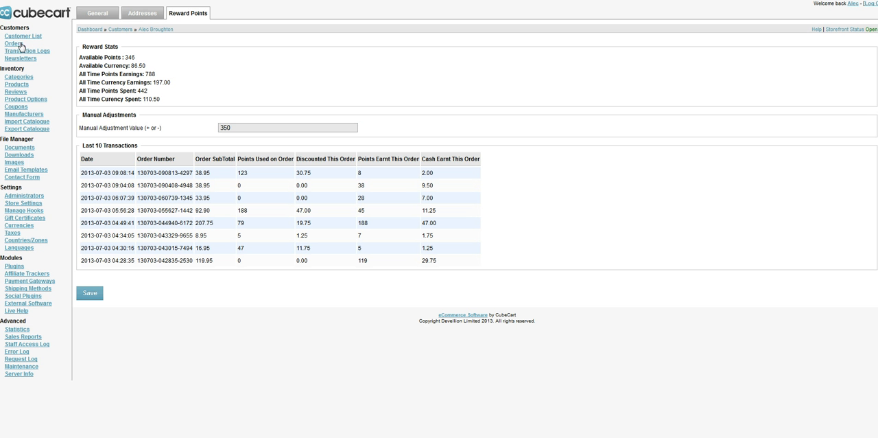
# - Switch to the store admin, open the pending order, set its status to Processing and save it
pyautogui.click(20, 44)
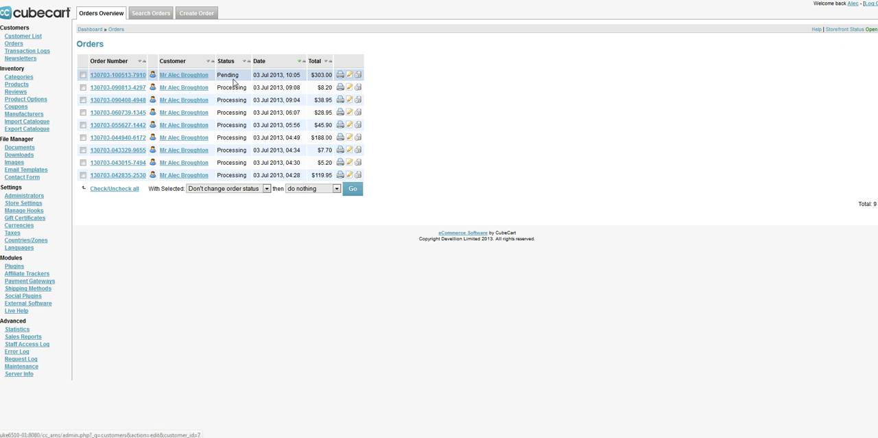
pyautogui.click(114, 75)
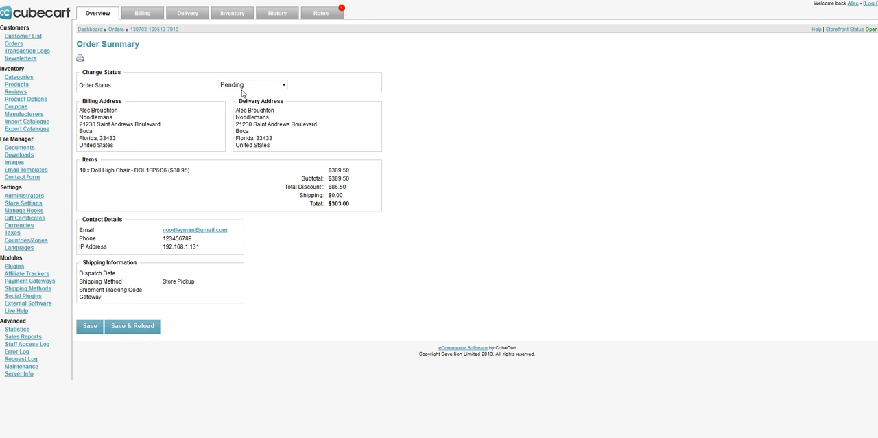
pyautogui.click(251, 86)
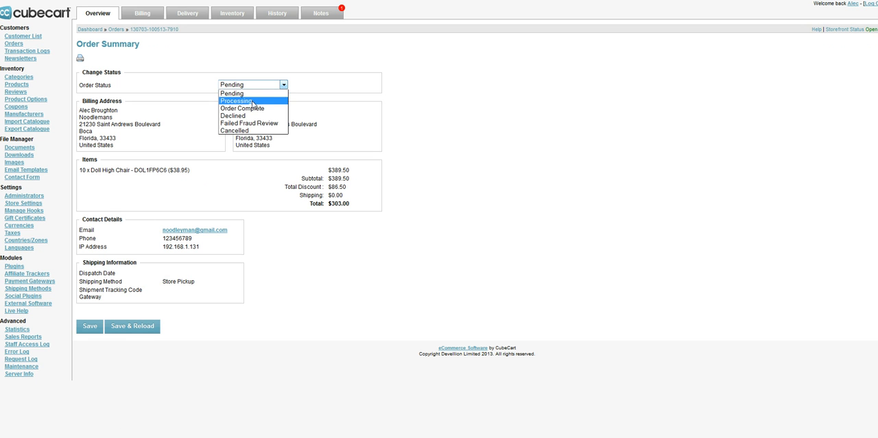
pyautogui.click(253, 104)
pyautogui.click(89, 327)
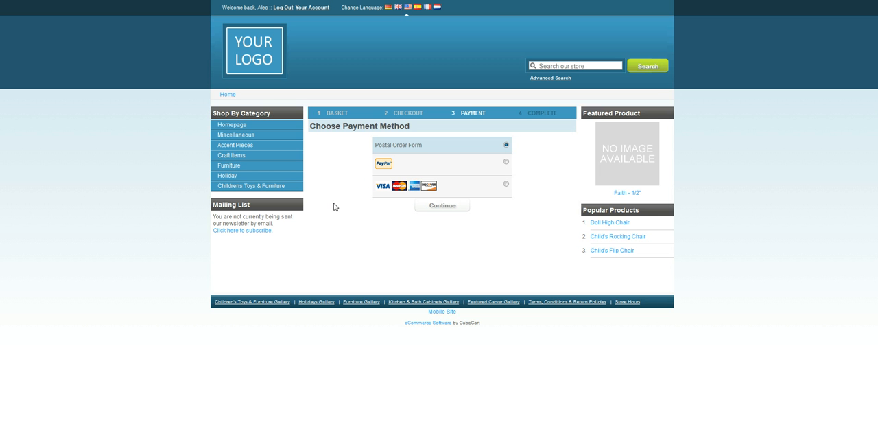
# - Return to the storefront homepage, and in the store admin open the newest order to check its total discount and order notes
pyautogui.click(230, 126)
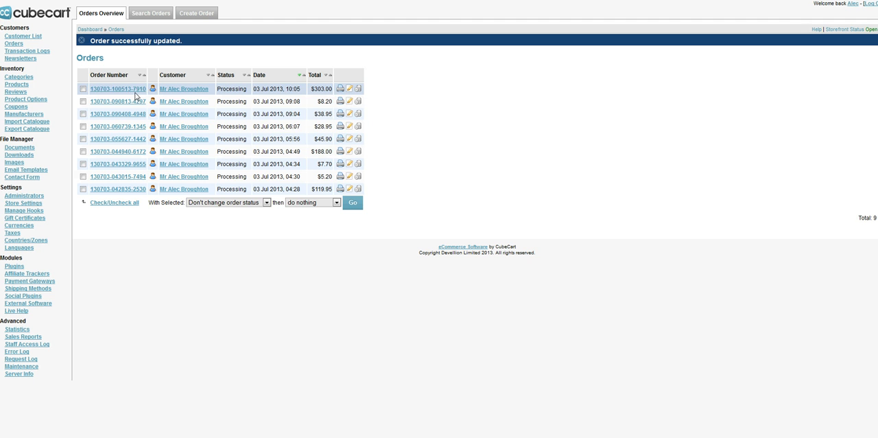
pyautogui.click(136, 92)
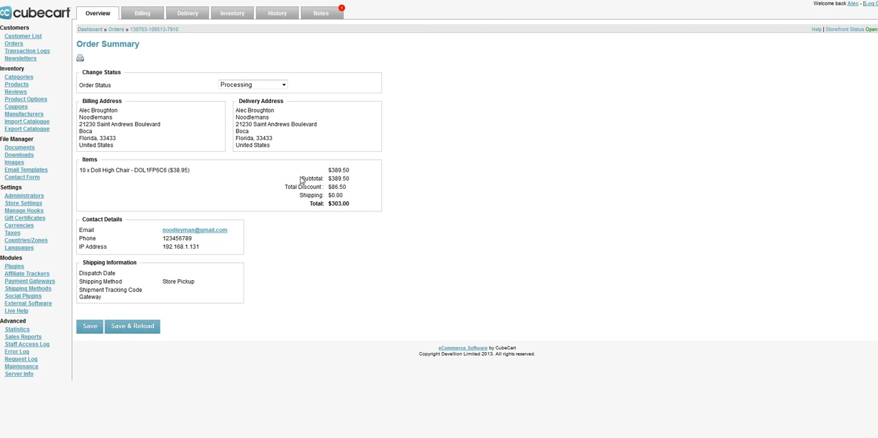
pyautogui.moveTo(286, 184)
pyautogui.mouseDown()
pyautogui.moveTo(357, 191)
pyautogui.moveTo(299, 187)
pyautogui.mouseUp()
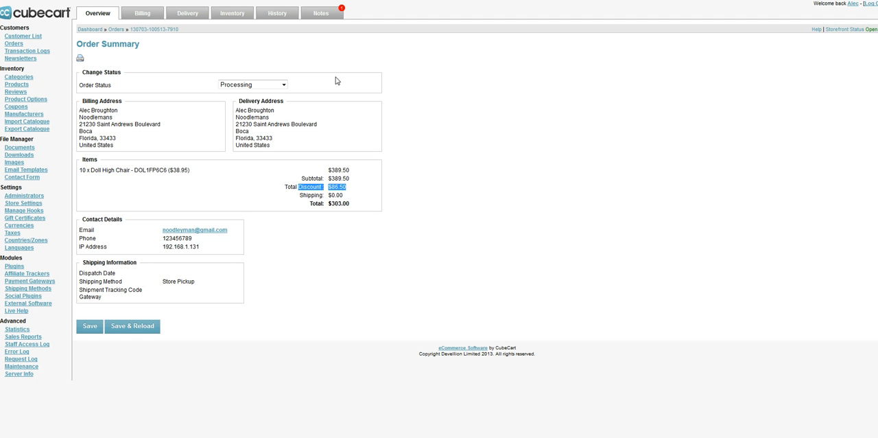
pyautogui.click(326, 16)
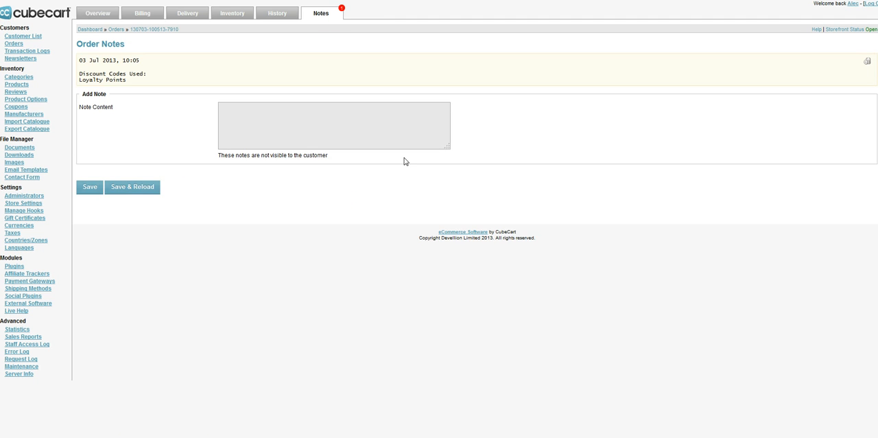
pyautogui.moveTo(81, 74); pyautogui.dragTo(147, 85)
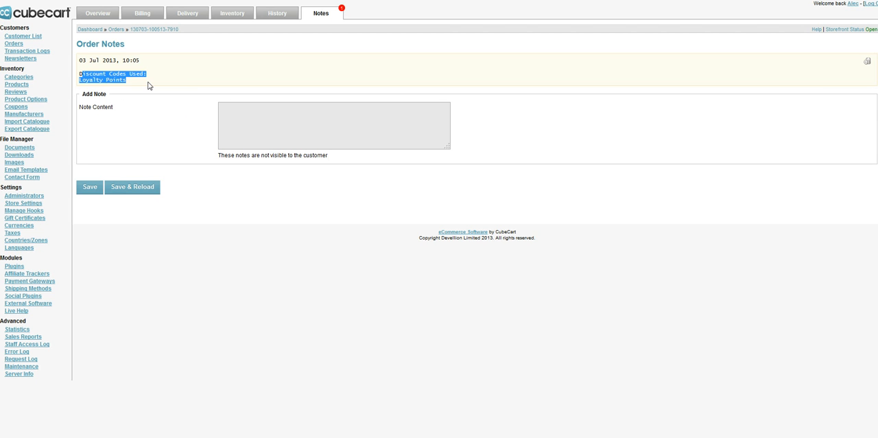
pyautogui.click(137, 103)
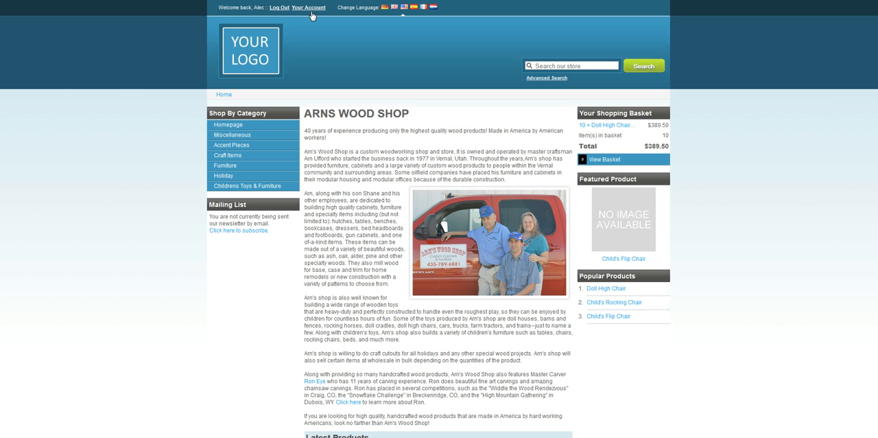
# - Switch to the storefront, open the Loyalty Scheme page of the account and check the available points and their value
pyautogui.click(313, 11)
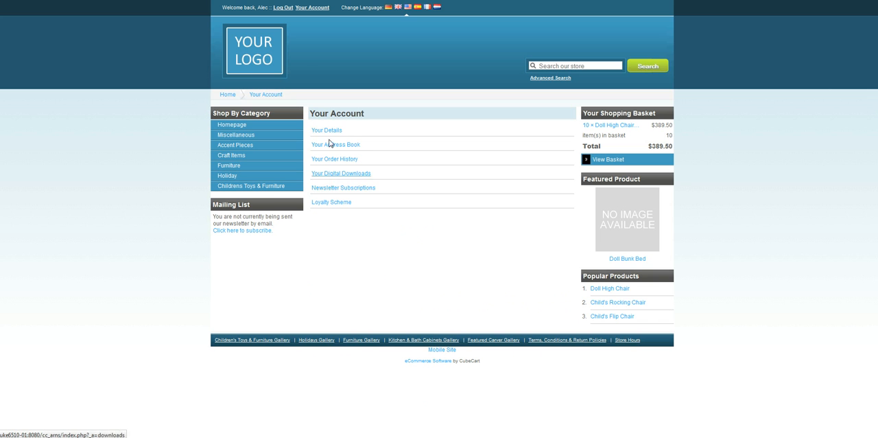
pyautogui.click(334, 204)
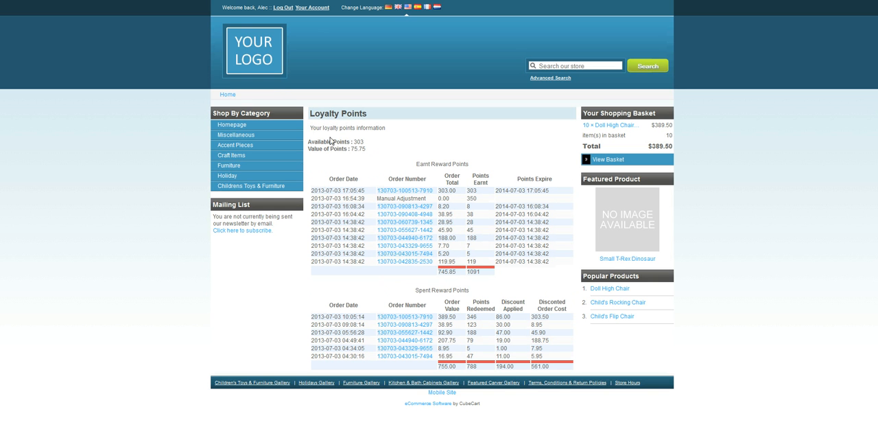
pyautogui.moveTo(308, 146); pyautogui.dragTo(374, 150)
pyautogui.click(362, 141)
pyautogui.click(351, 150)
pyautogui.moveTo(368, 151); pyautogui.dragTo(352, 149)
pyautogui.click(362, 164)
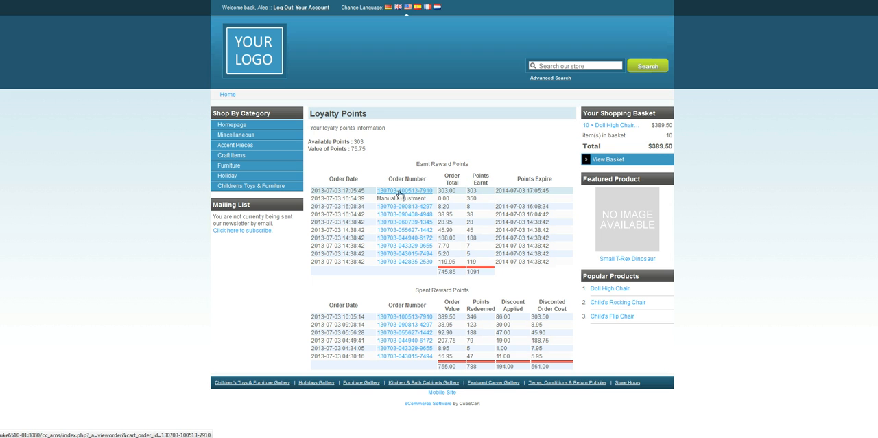
# - Compare the newest order's total and points earnt in the Earnt Reward Points table with the available points
pyautogui.moveTo(462, 195); pyautogui.dragTo(439, 192)
pyautogui.doubleClick(472, 190)
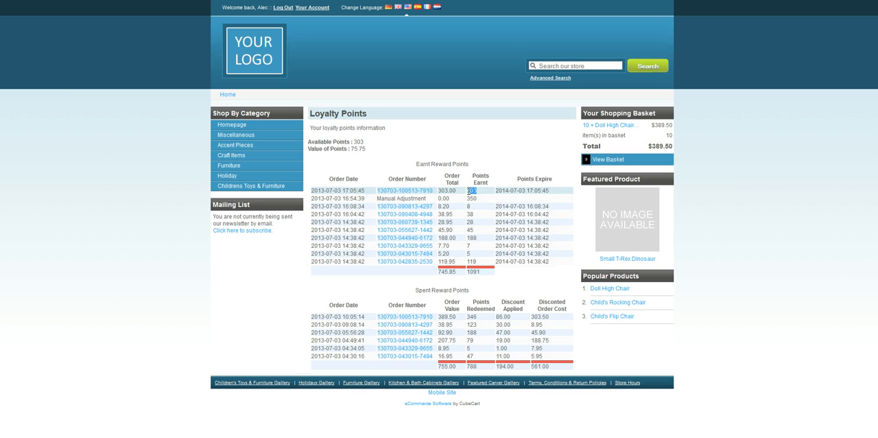
pyautogui.moveTo(457, 192); pyautogui.dragTo(439, 191)
pyautogui.doubleClick(472, 191)
pyautogui.moveTo(456, 194); pyautogui.dragTo(439, 191)
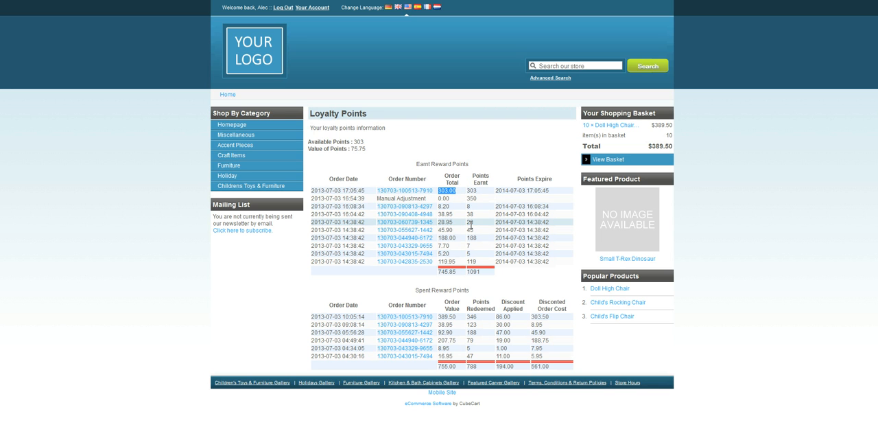
pyautogui.click(361, 144)
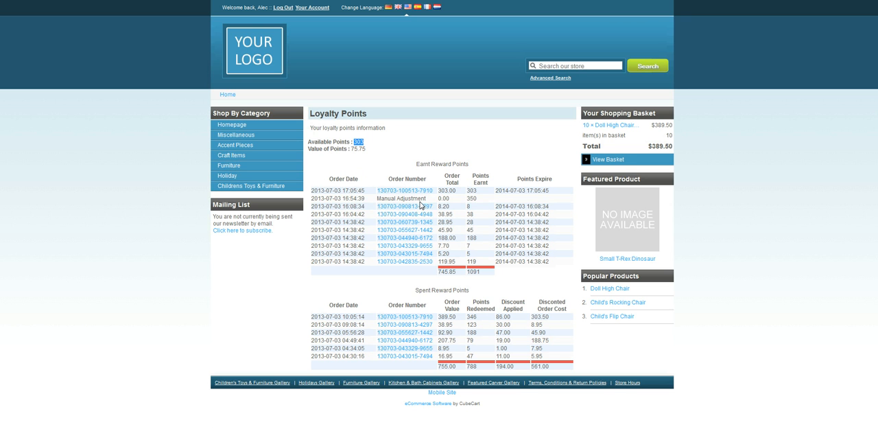
pyautogui.click(459, 160)
pyautogui.doubleClick(472, 191)
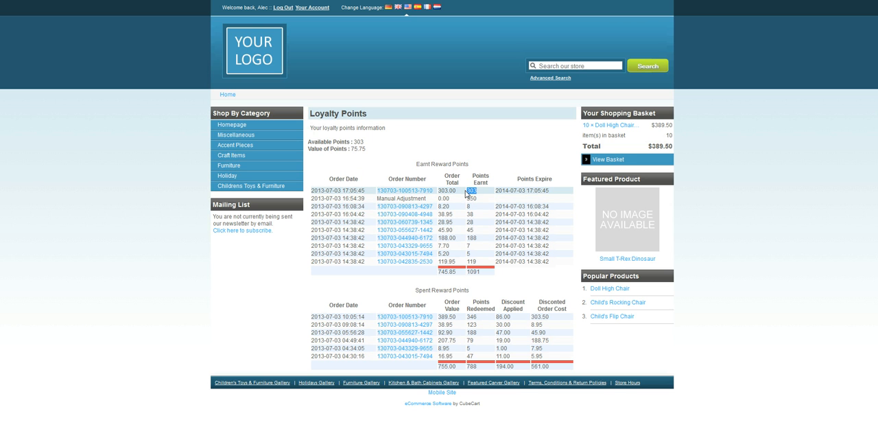
pyautogui.click(403, 146)
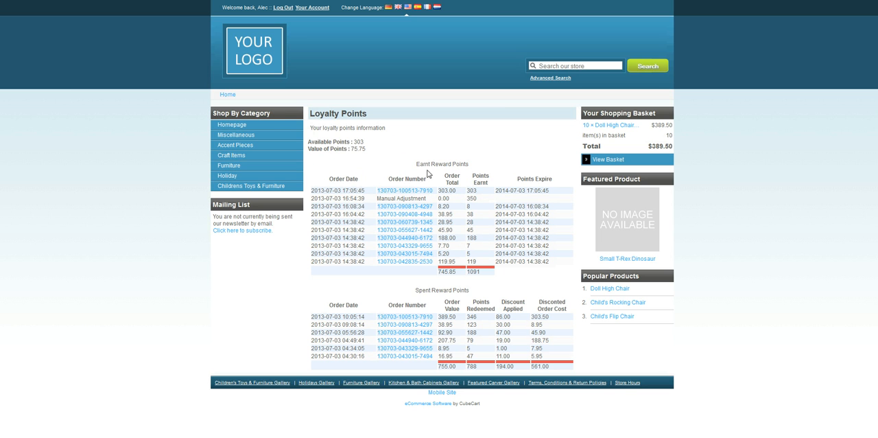
# - Examine the Spent Reward Points table: the newest order's points redeemed, discount applied and discounted cost, plus the column totals
pyautogui.moveTo(417, 290); pyautogui.dragTo(485, 289)
pyautogui.click(481, 294)
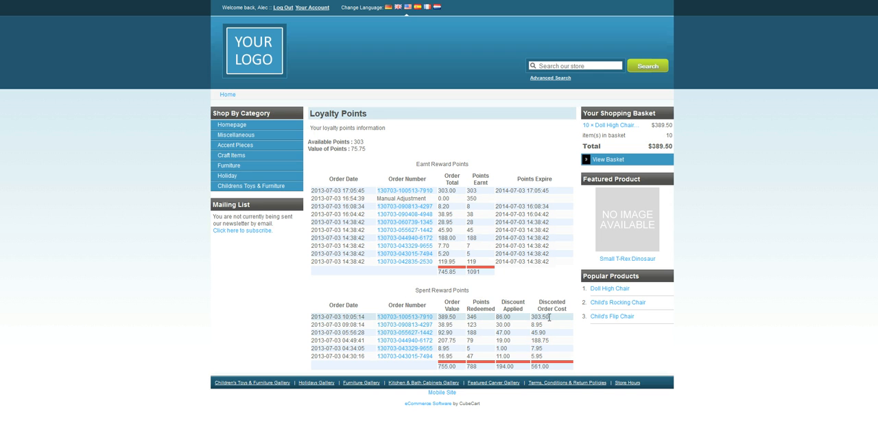
pyautogui.moveTo(463, 320)
pyautogui.mouseDown()
pyautogui.moveTo(439, 319)
pyautogui.moveTo(470, 317)
pyautogui.mouseUp()
pyautogui.doubleClick(517, 317)
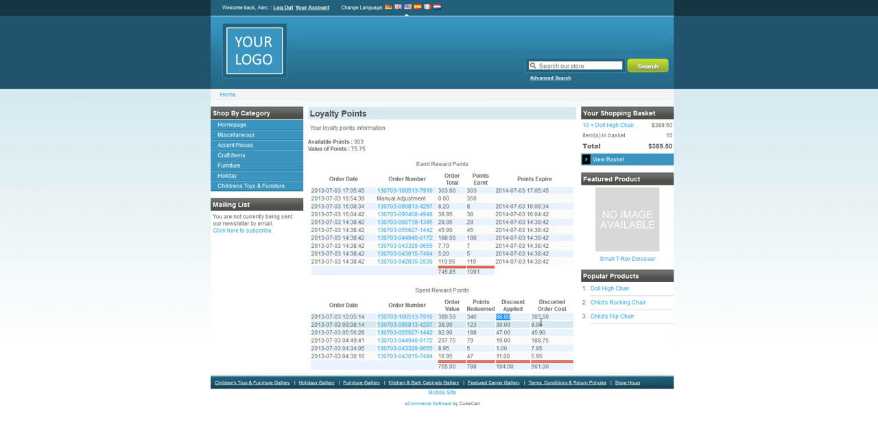
pyautogui.moveTo(550, 317); pyautogui.dragTo(530, 321)
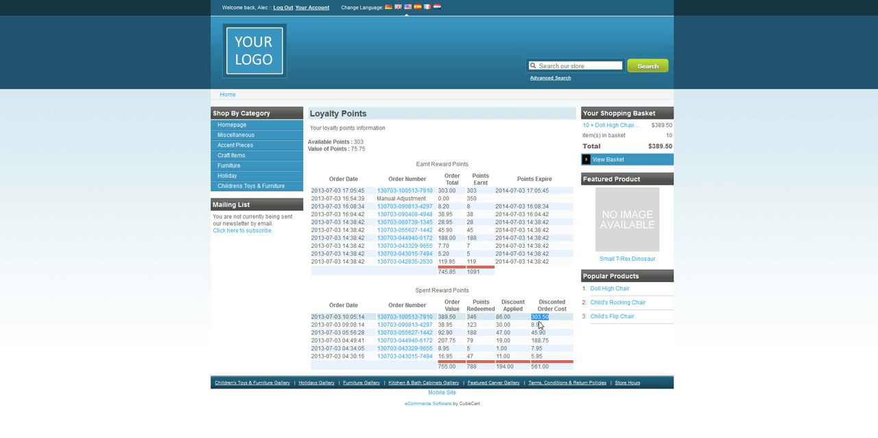
pyautogui.moveTo(440, 365); pyautogui.dragTo(540, 375)
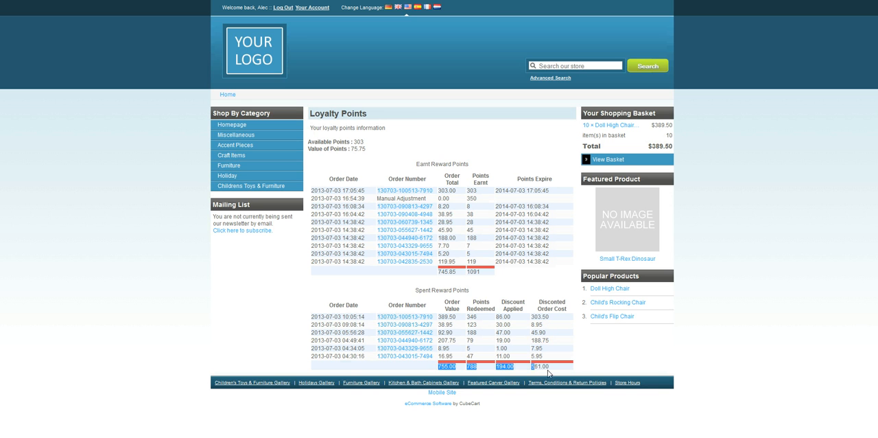
pyautogui.moveTo(483, 285); pyautogui.dragTo(429, 276)
pyautogui.click(429, 276)
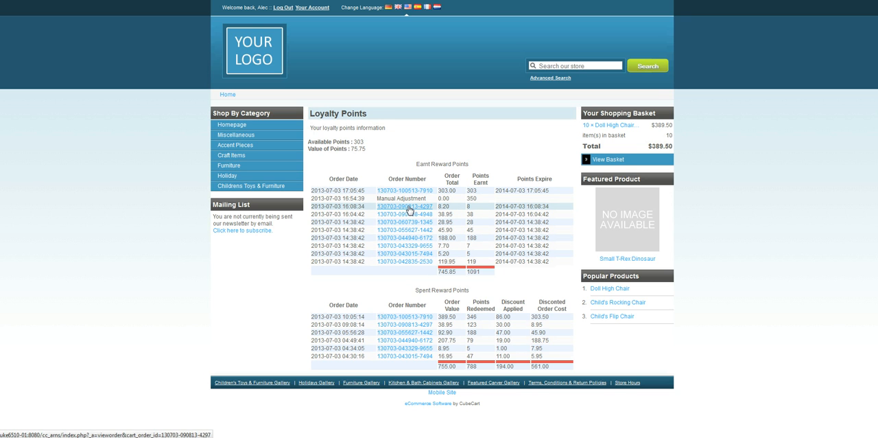
# - Open the details of the order with the 8.20 total from the Earnt Reward Points table and go back to the loyalty points page
pyautogui.click(431, 209)
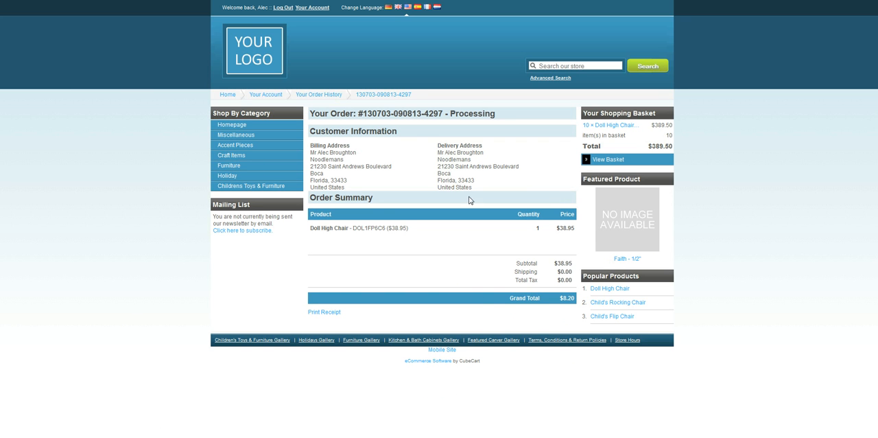
pyautogui.hotkey('alt', 'Left')
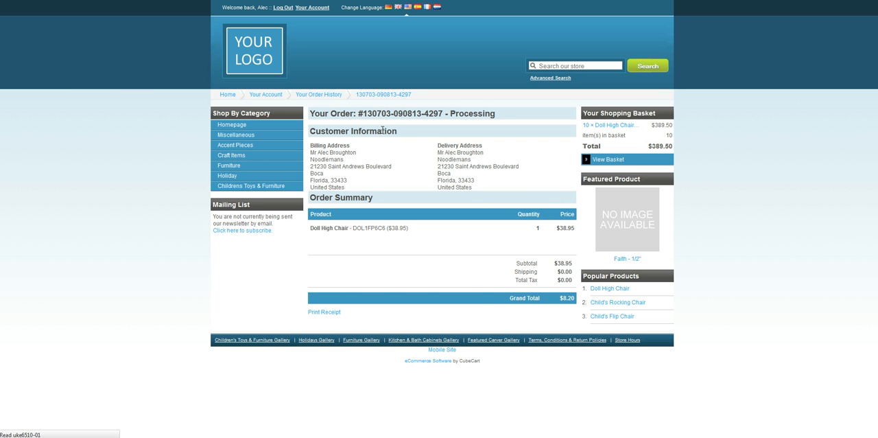